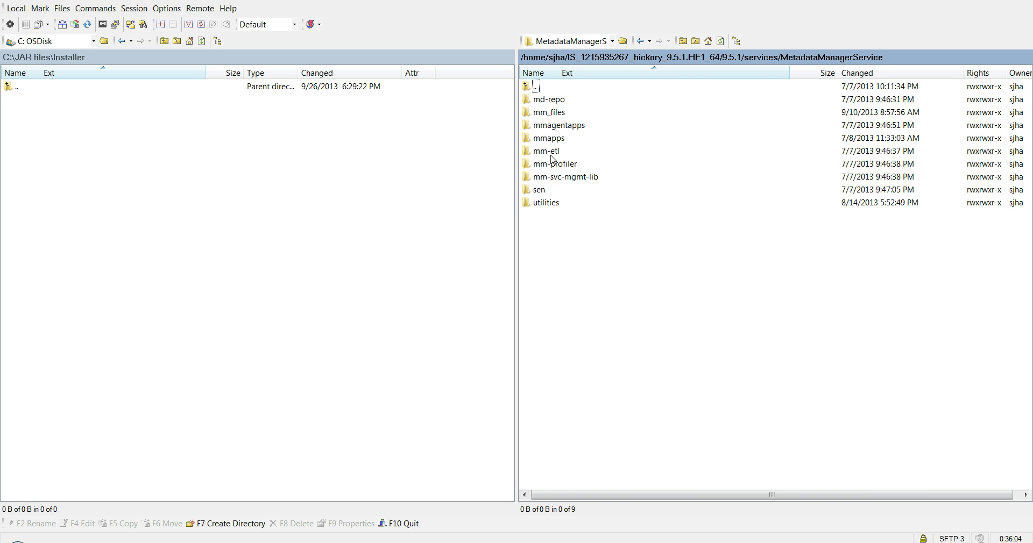
Download Informatica_BusinessGlossaryDesktop.msi from utilities/BusinessGlossaryInstaller into C:\JAR files\Installer.
double_click(553, 203)
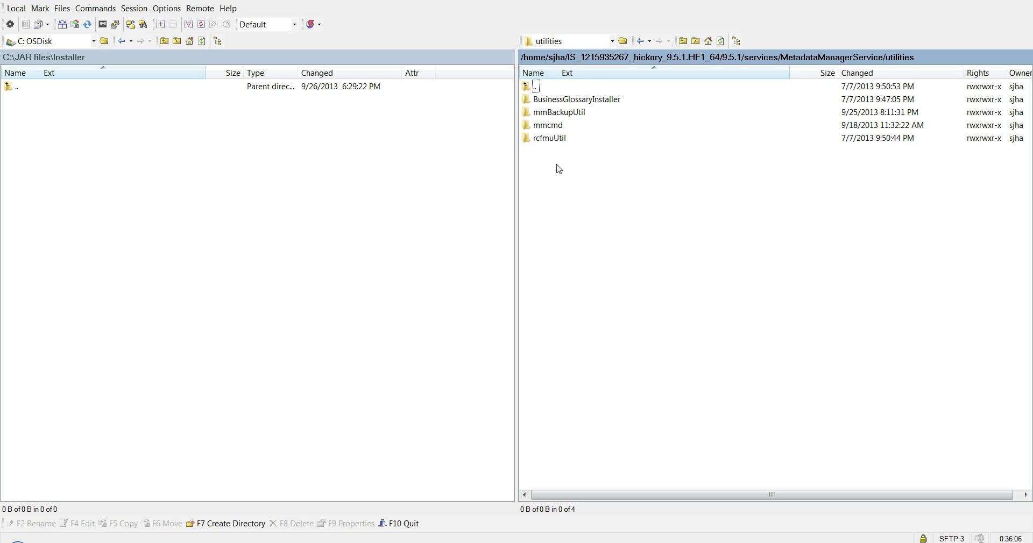
double_click(573, 102)
left_click_drag(573, 101, 504, 110)
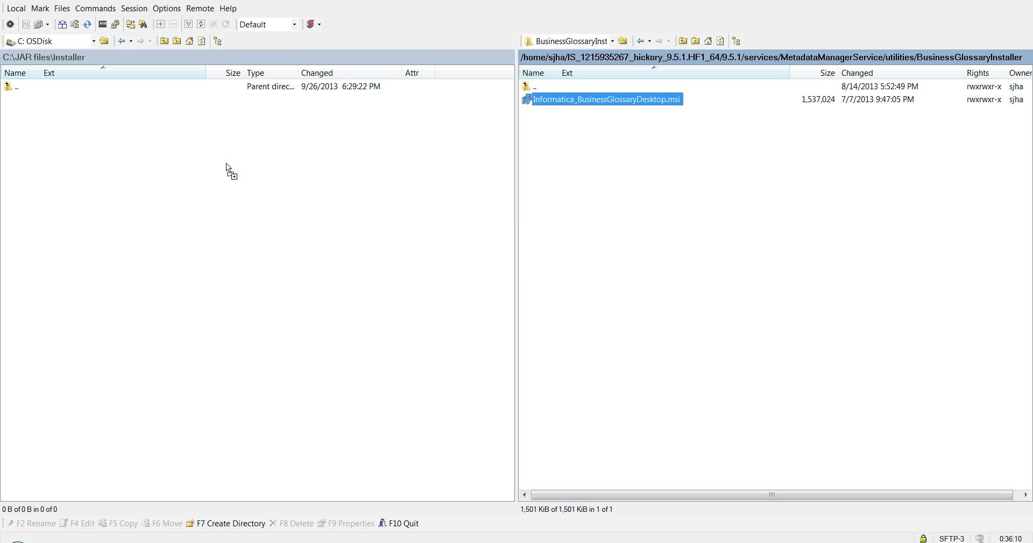
left_click_drag(185, 143, 187, 145)
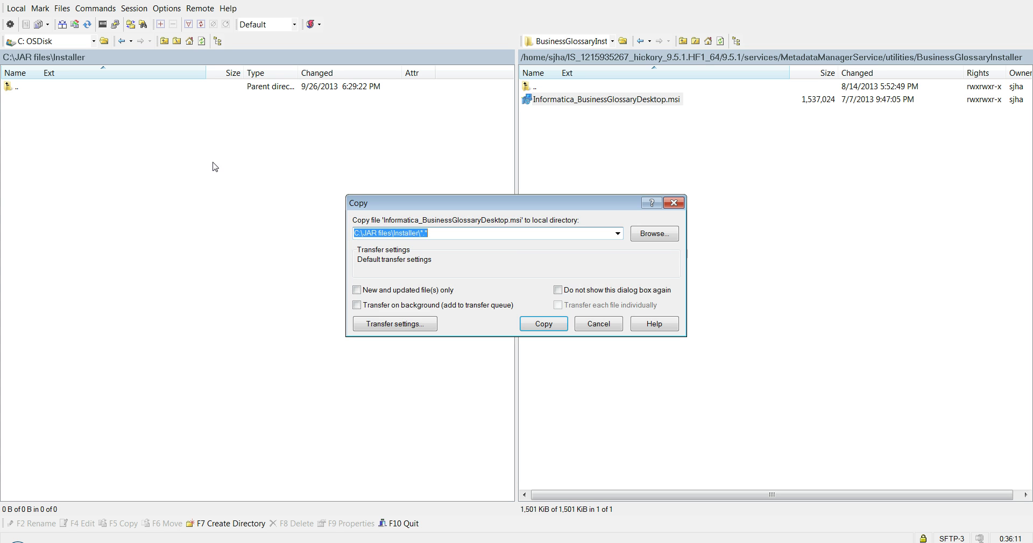
left_click(527, 323)
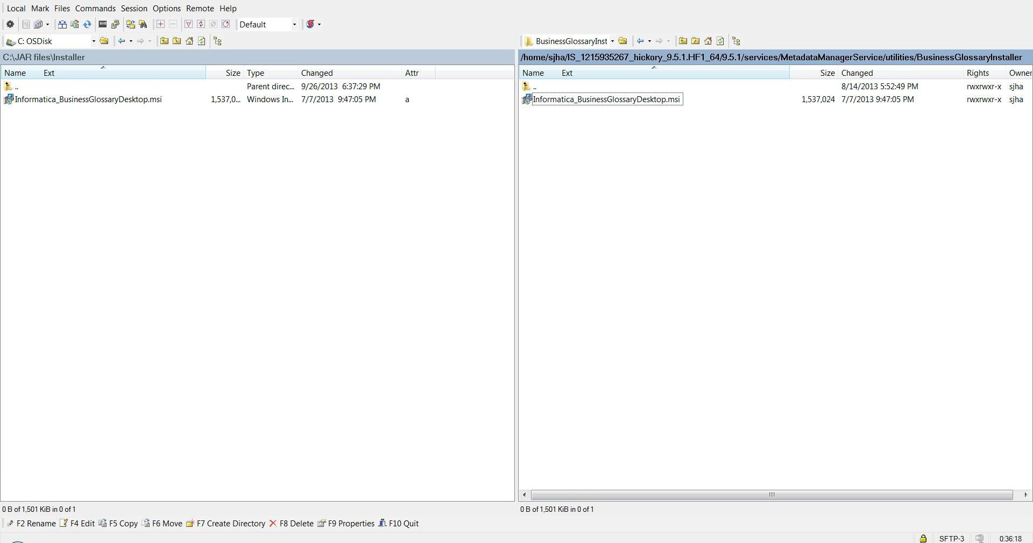
Launch the Business Glossary Desktop installer and accept the welcome page and default install folder.
left_click(40, 541)
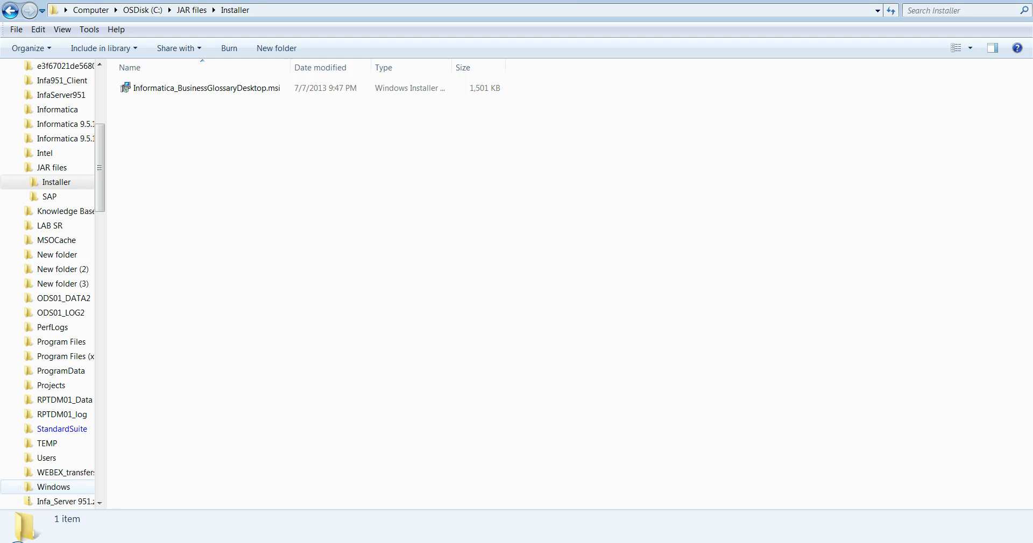
double_click(260, 91)
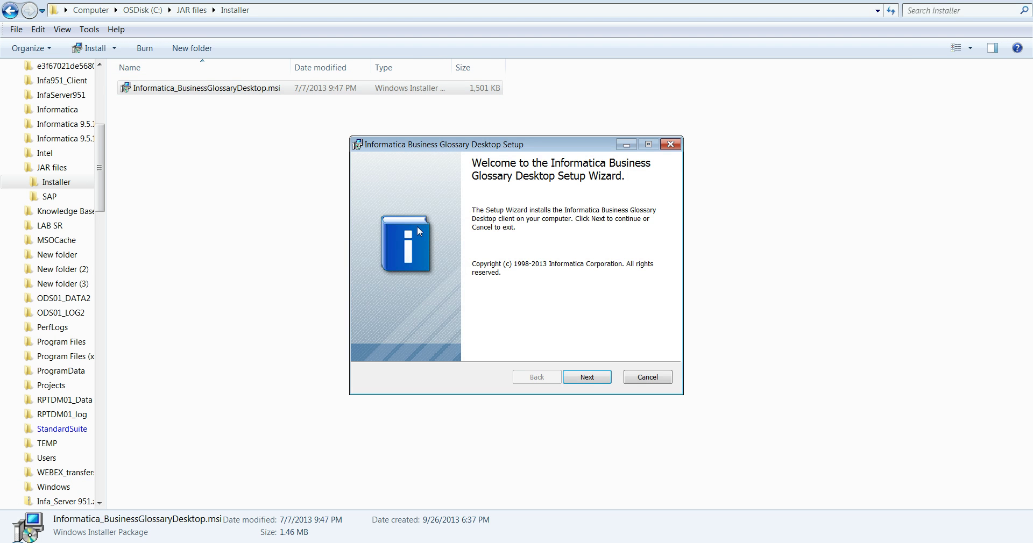
left_click(588, 377)
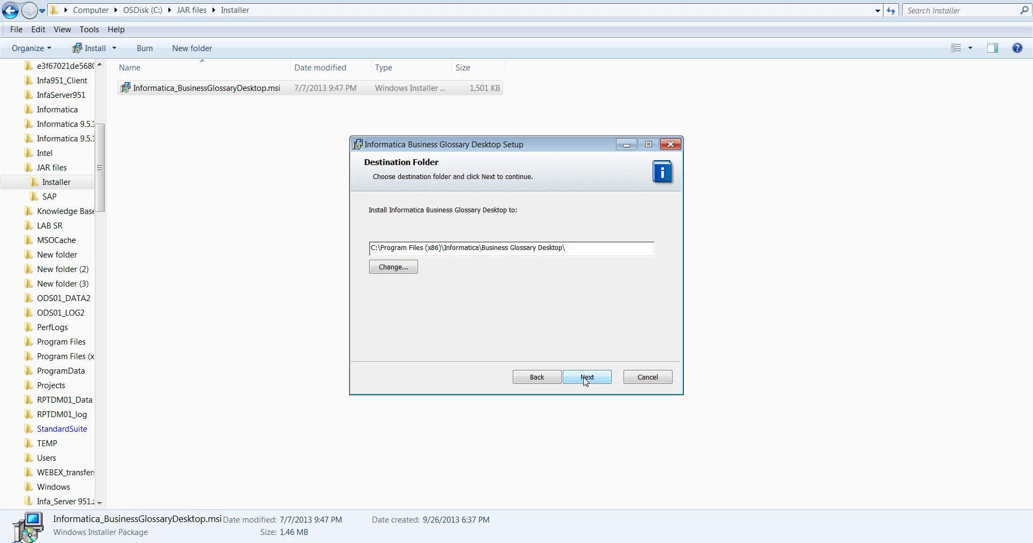
left_click(585, 380)
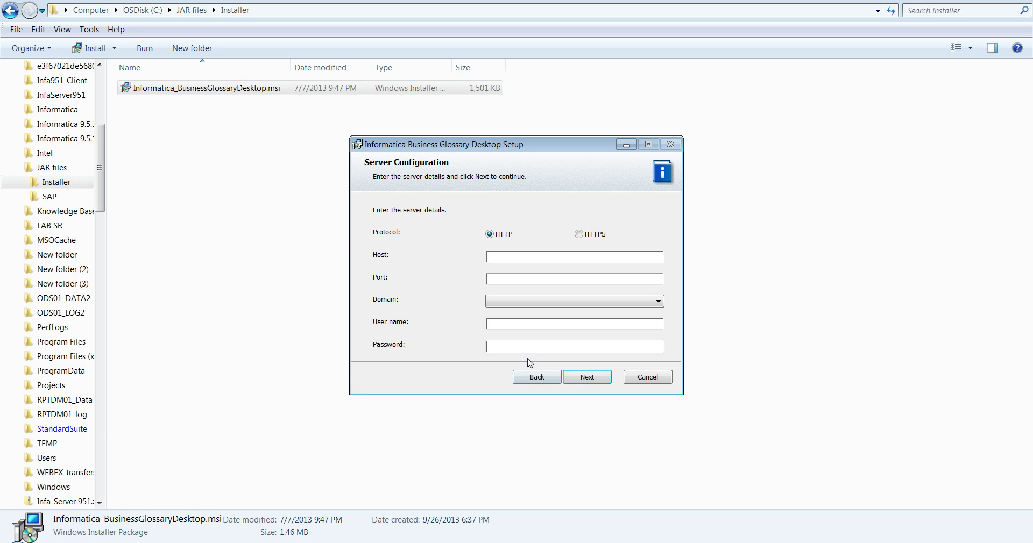
Enter host hickory.informatica.com, port 10250, Native domain and the administrator's password.
left_click(515, 258)
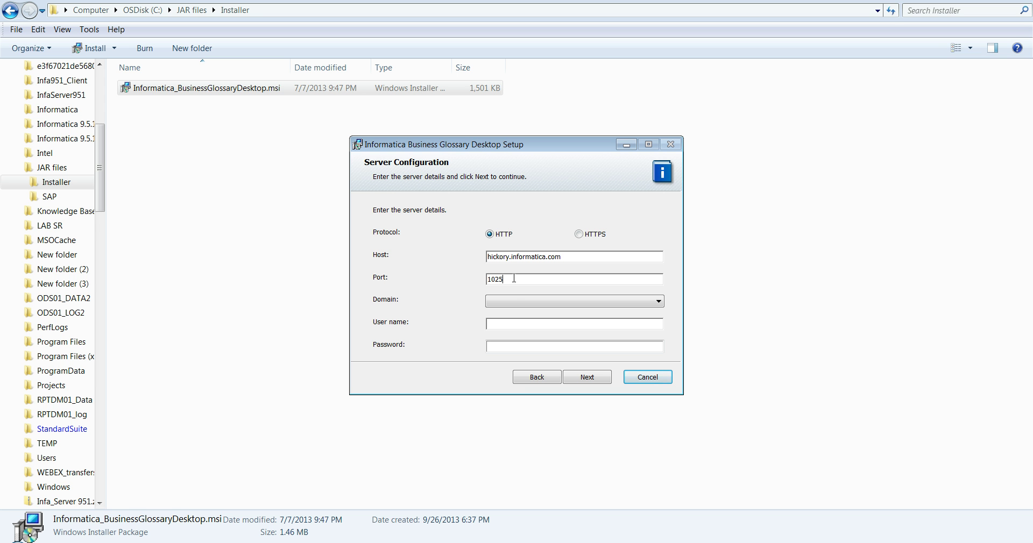
left_click(516, 301)
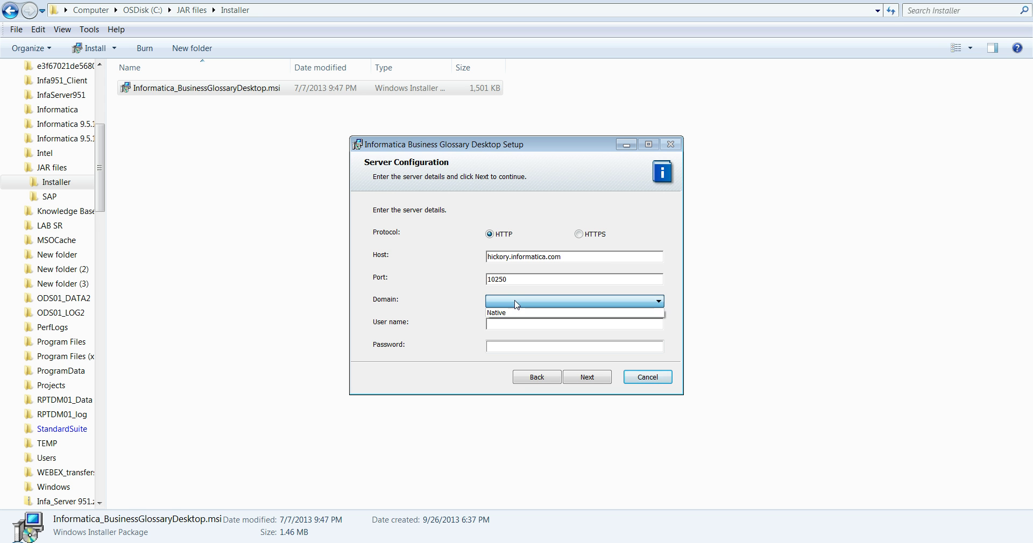
left_click(517, 315)
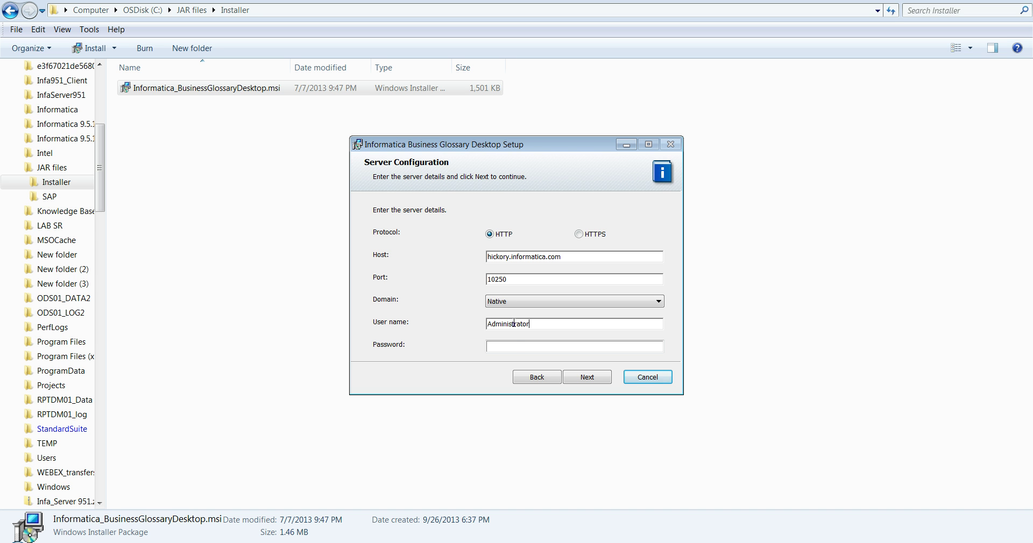
left_click(510, 343)
type("informatica")
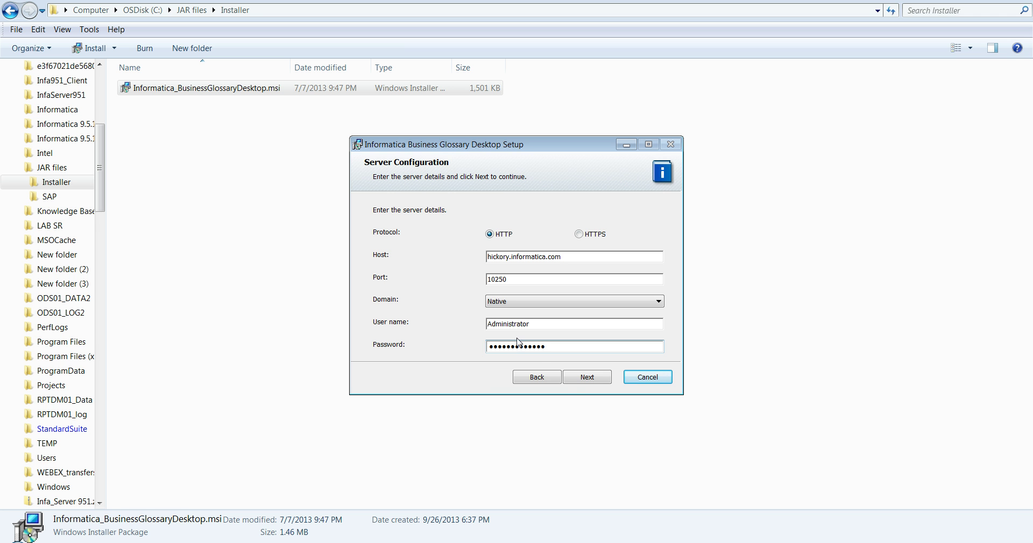
left_click(584, 378)
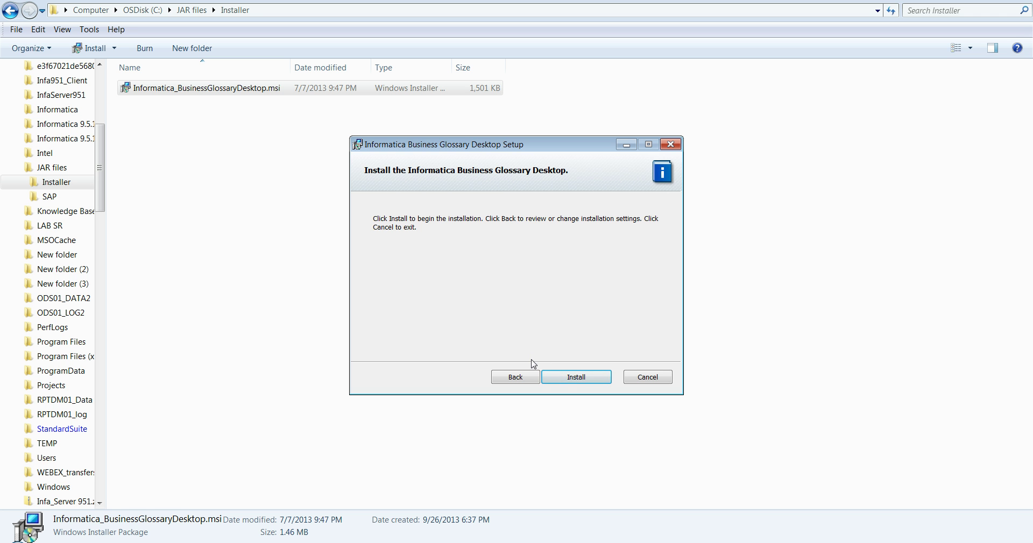
Install Business Glossary Desktop, finish the wizard and dismiss the welcome message.
left_click(568, 379)
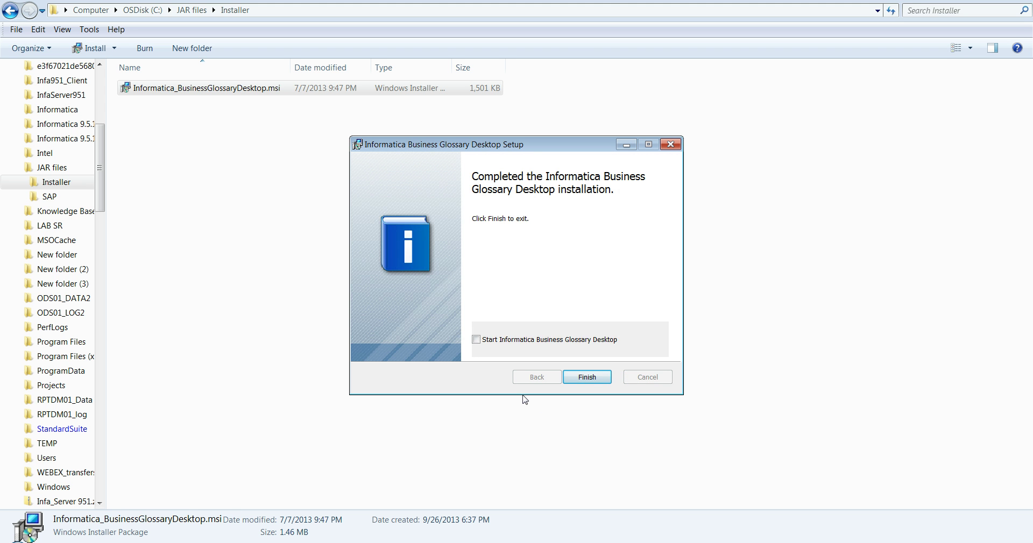
left_click(587, 377)
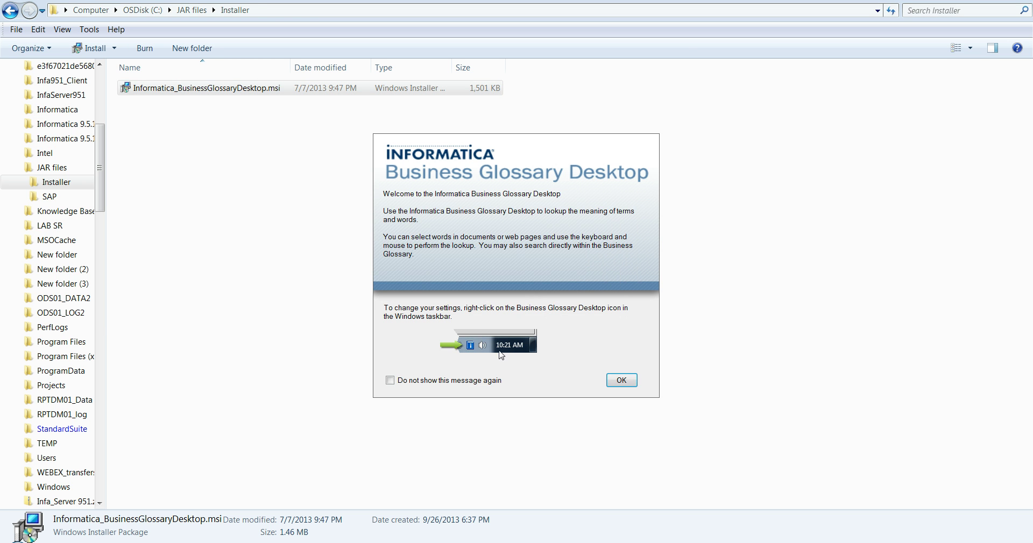
left_click(619, 381)
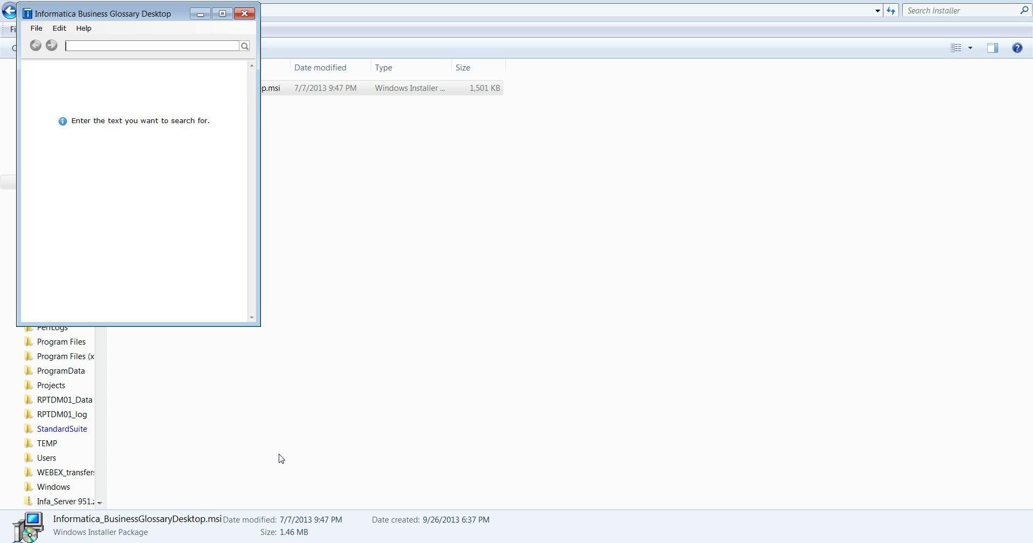
key("super+d")
key("super+d")
key("super")
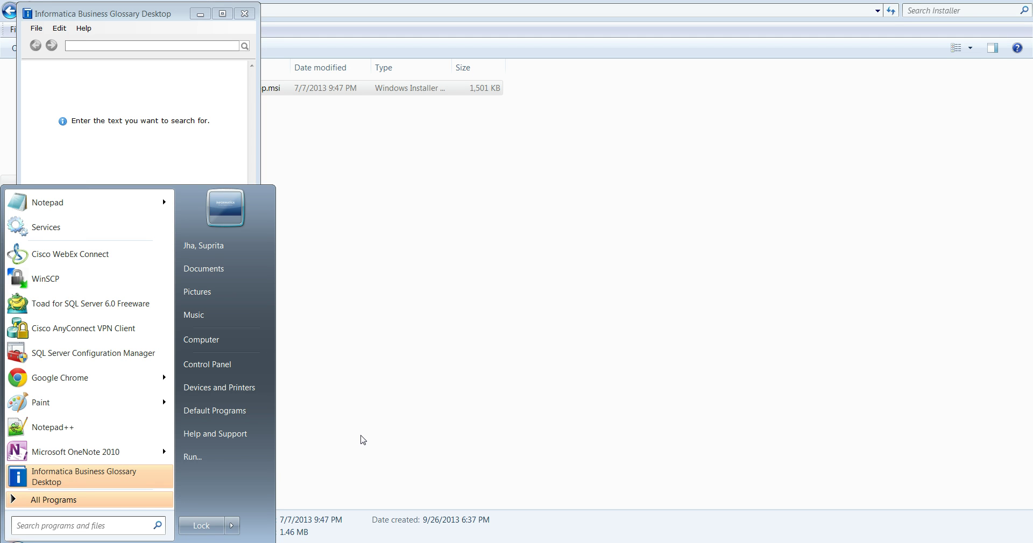
left_click(384, 451)
left_click(385, 451)
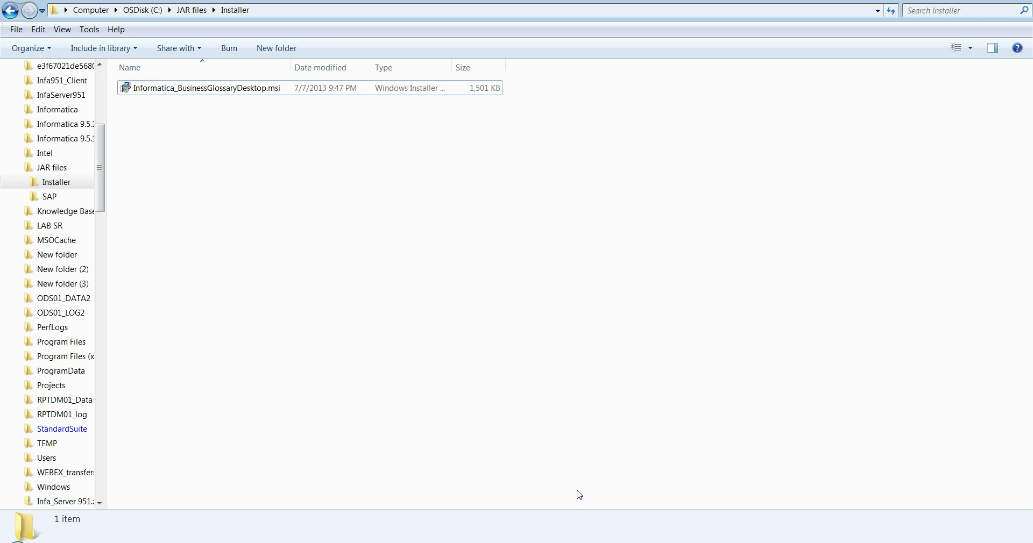
key("alt+Tab")
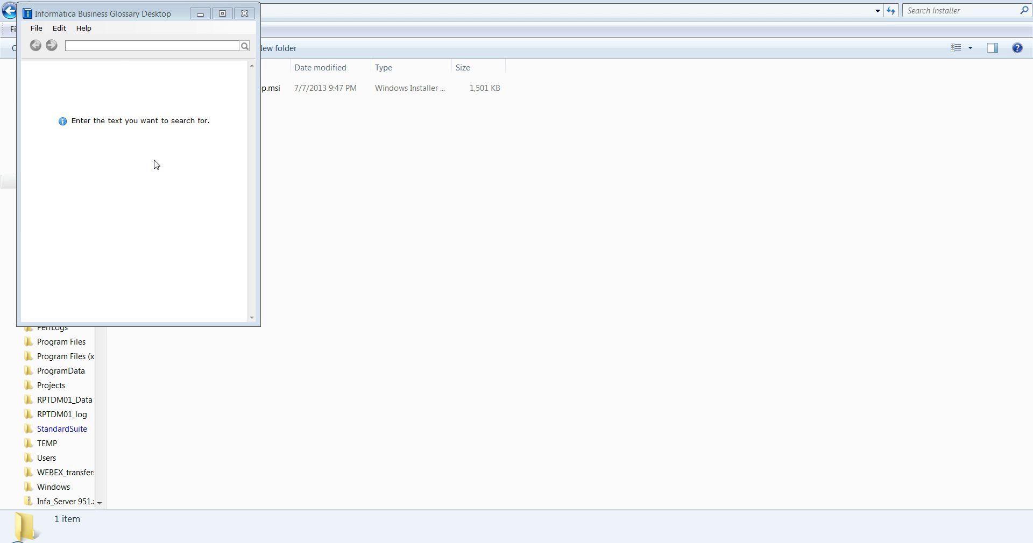
Search the glossary for 'Account', then refine the search to 'Bank Account'.
left_click(111, 47)
type("Account")
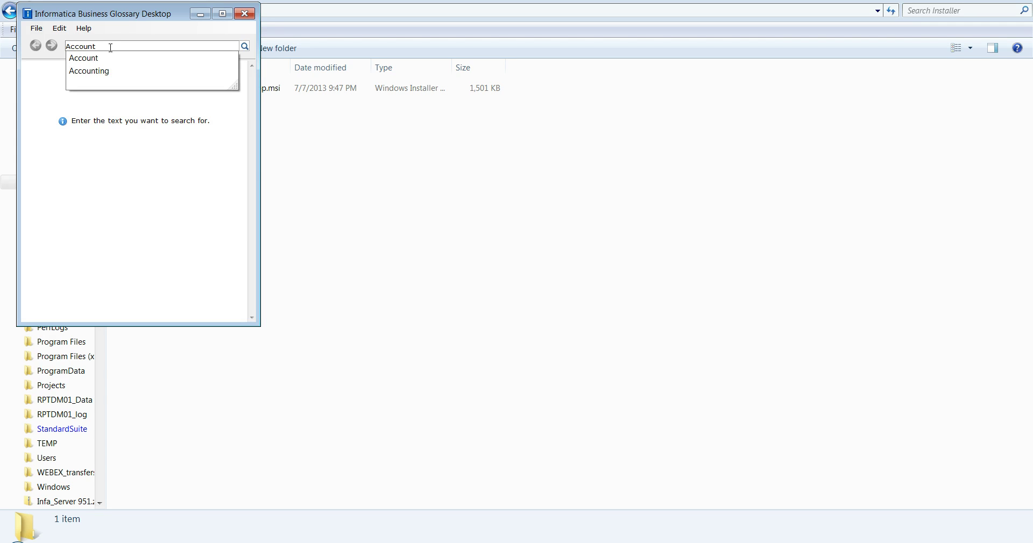
key("Return")
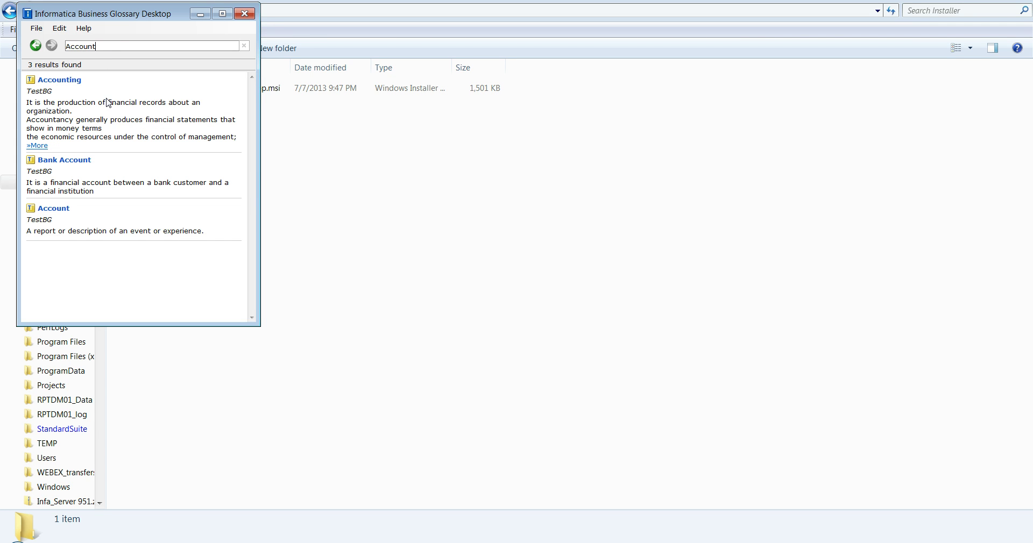
left_click_drag(115, 47, 35, 33)
type("Bank Account")
key("Return")
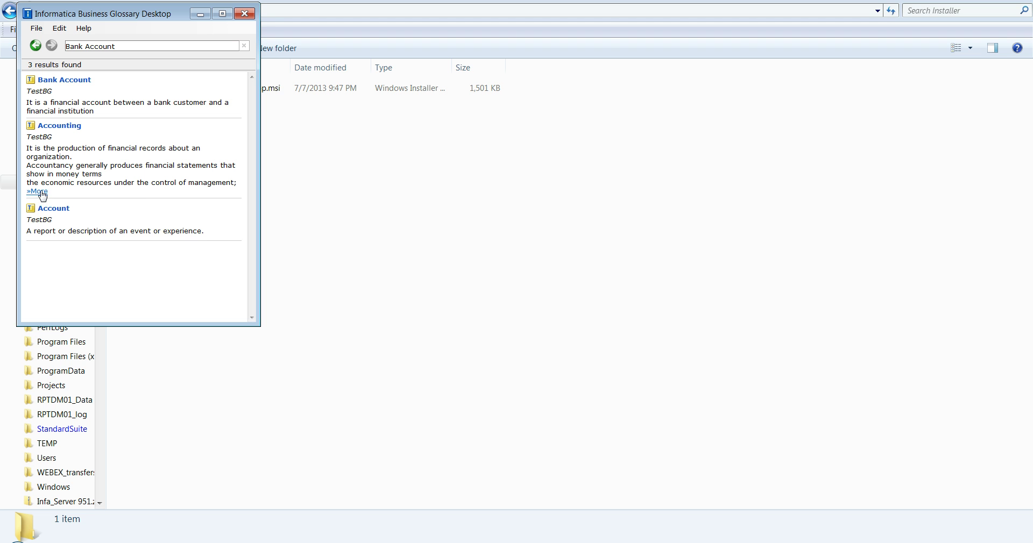
Open the Accounting term's full details and select part of its description.
left_click(40, 192)
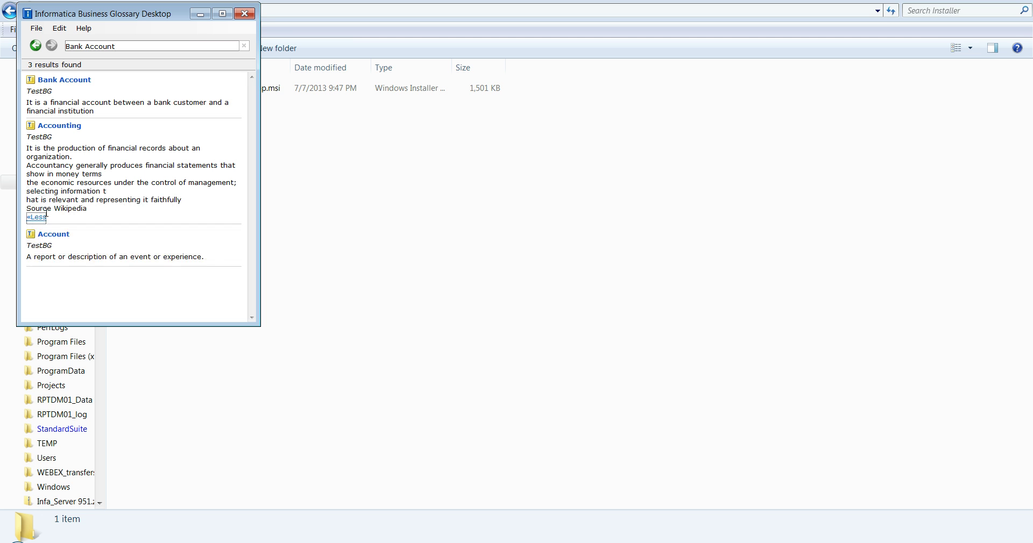
left_click(59, 126)
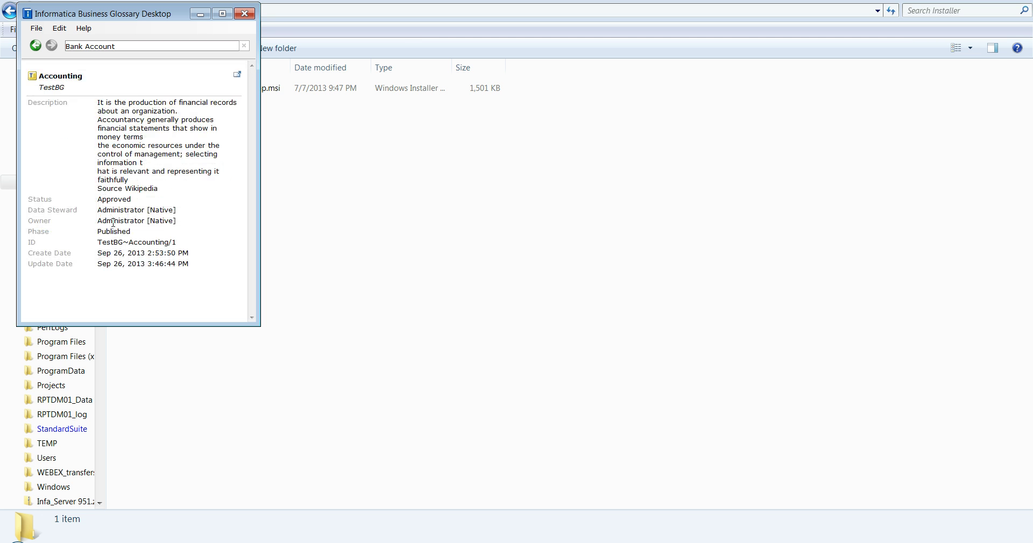
mouse_move(110, 102)
left_mouse_down()
mouse_move(135, 111)
mouse_move(191, 228)
mouse_move(189, 295)
mouse_move(99, 102)
mouse_move(120, 111)
left_mouse_up()
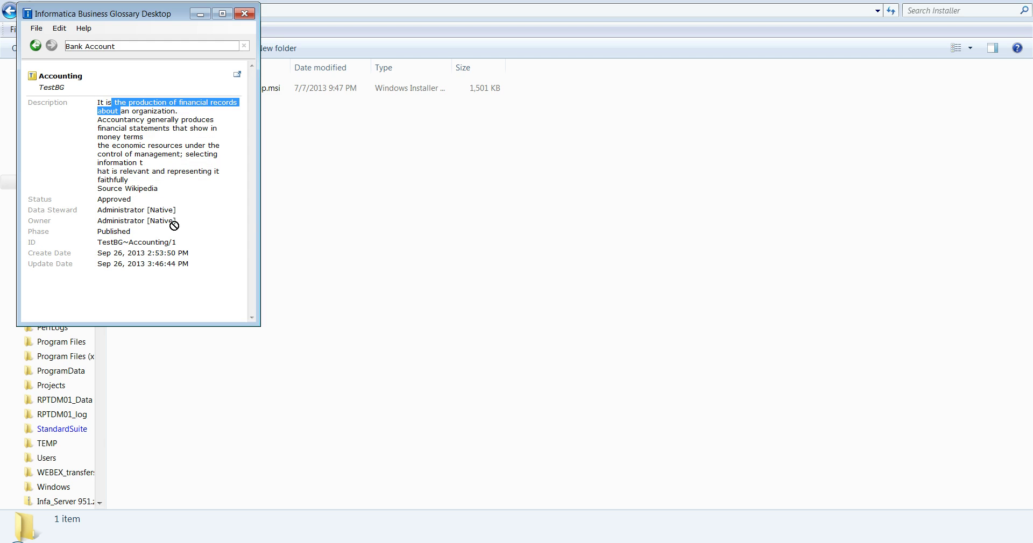
left_click(60, 28)
Open Settings and review the Preferences list of displayed term details.
left_click(83, 82)
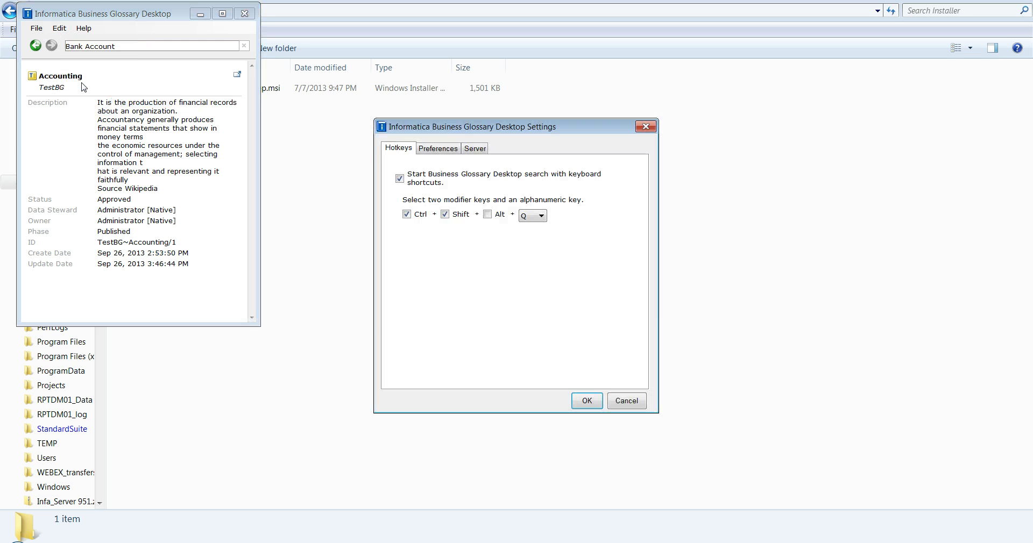
left_click(438, 156)
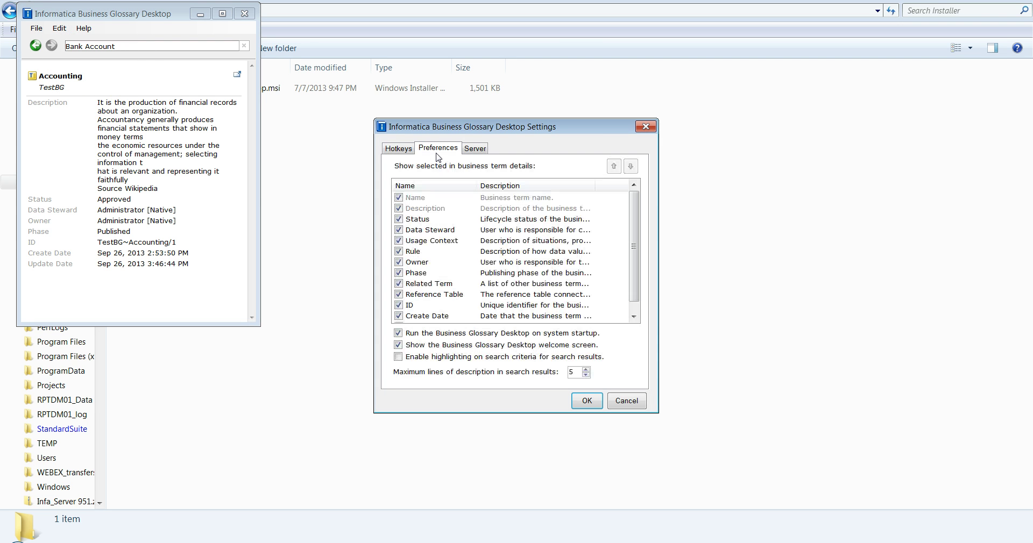
scroll(638, 242, "down", 1)
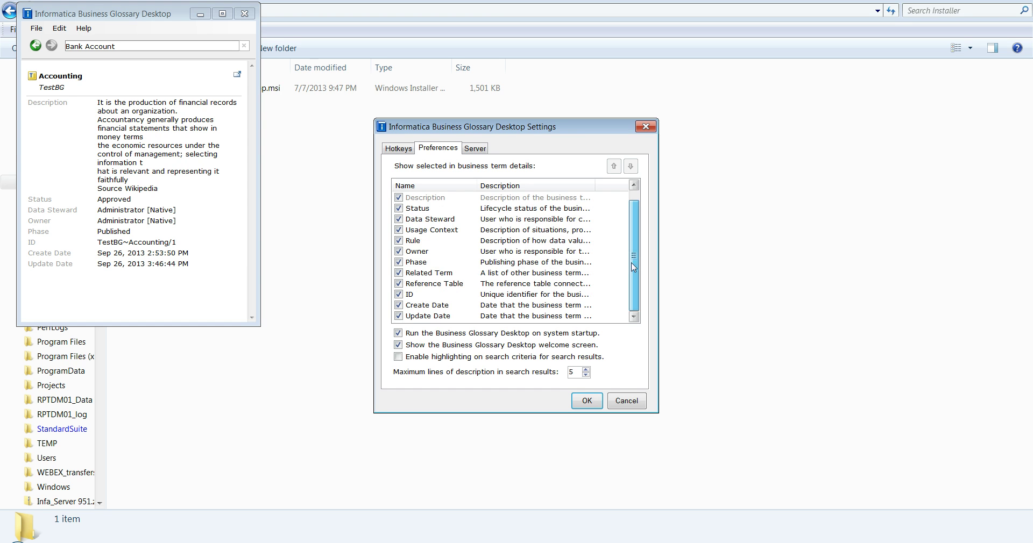
scroll(627, 257, "up", 1)
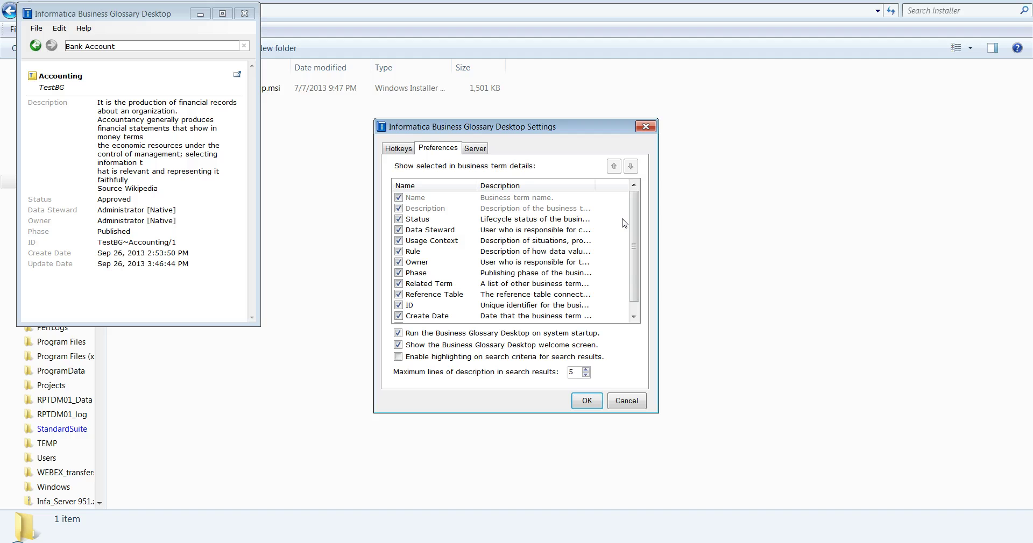
scroll(635, 245, "down", 1)
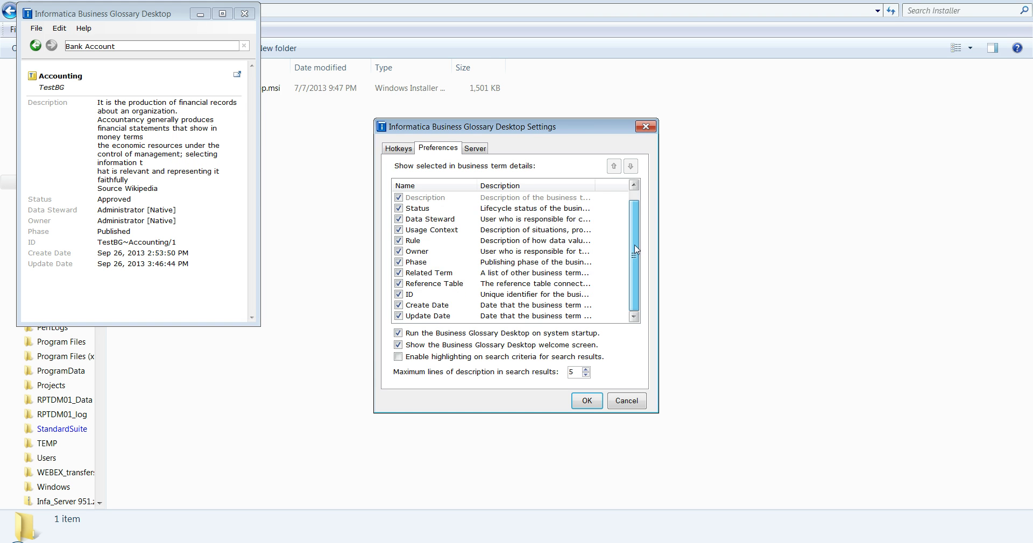
scroll(633, 225, "up", 1)
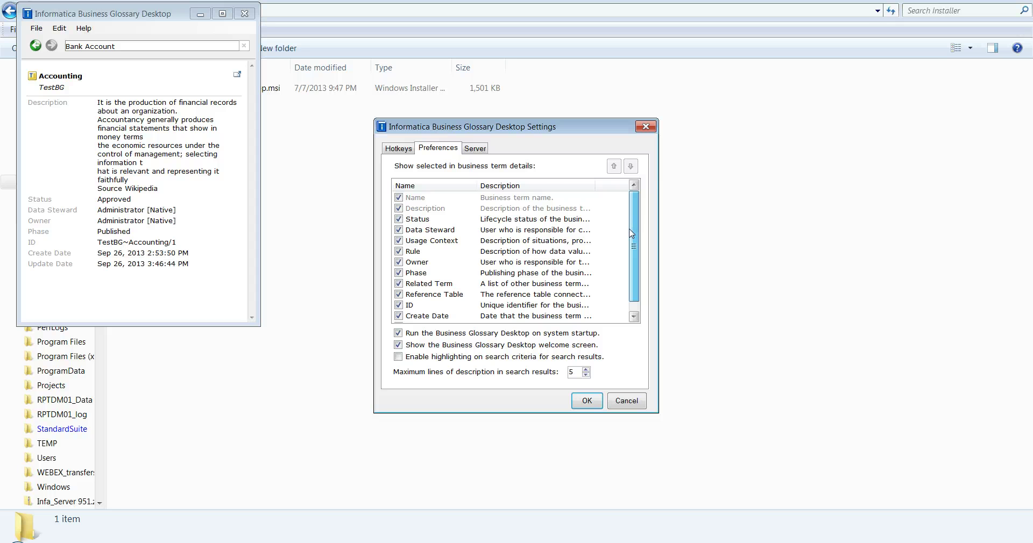
scroll(633, 240, "down", 1)
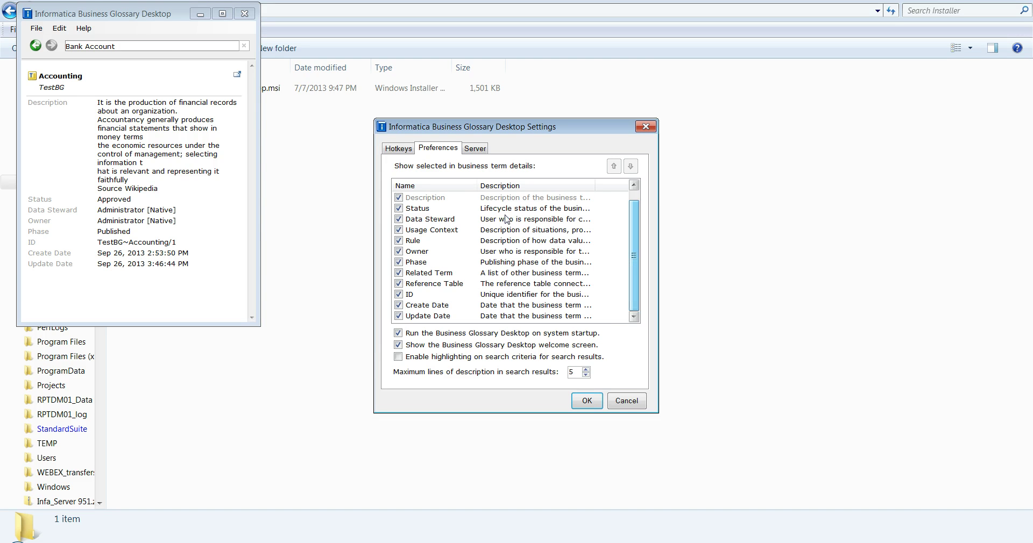
Verify the hickory.informatica.com:10250 server settings, test the connection successfully, and save.
left_click(475, 149)
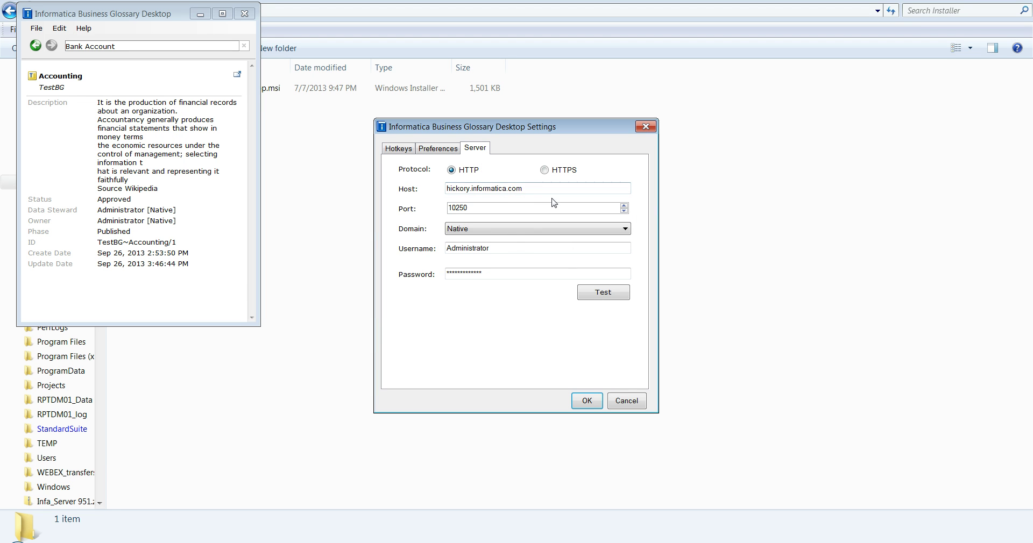
left_click_drag(504, 249, 444, 248)
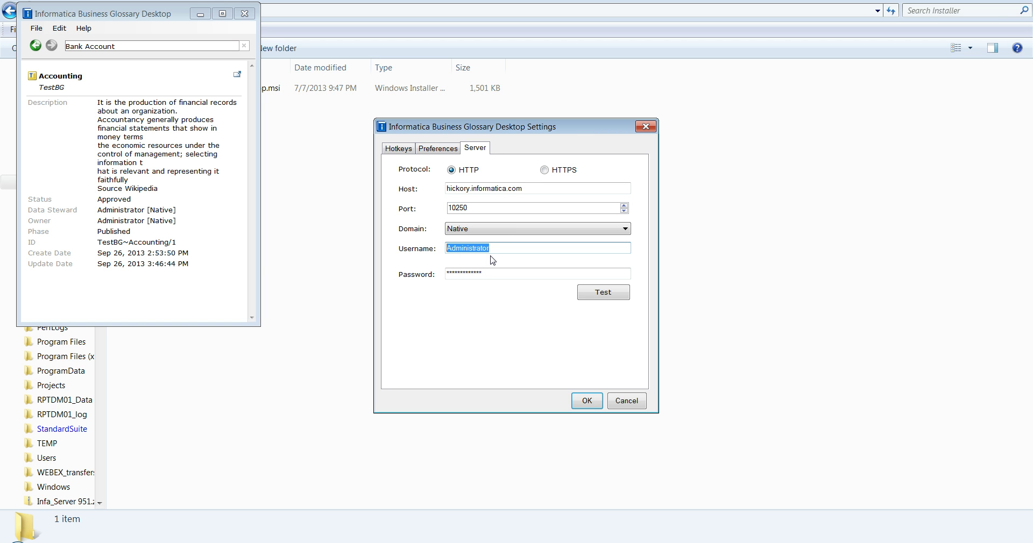
left_click(580, 297)
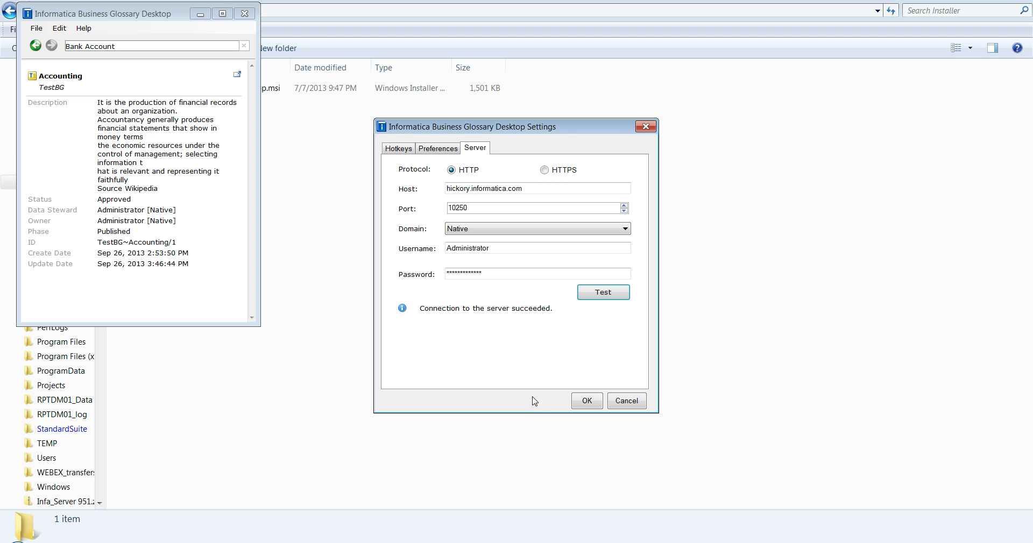
left_click(586, 401)
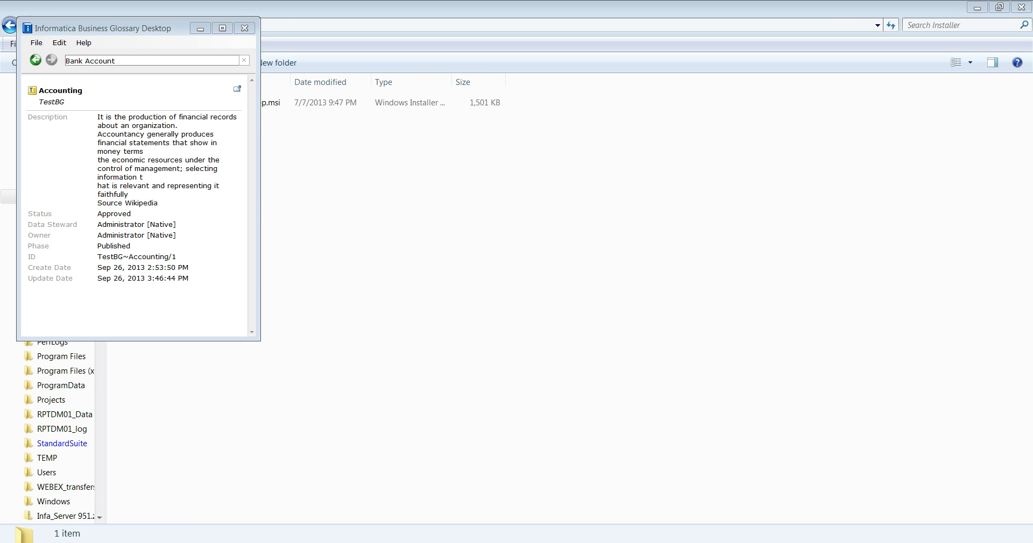
Bring Glossary Desktop forward, open the File menu and dismiss it unused.
key("alt+Tab")
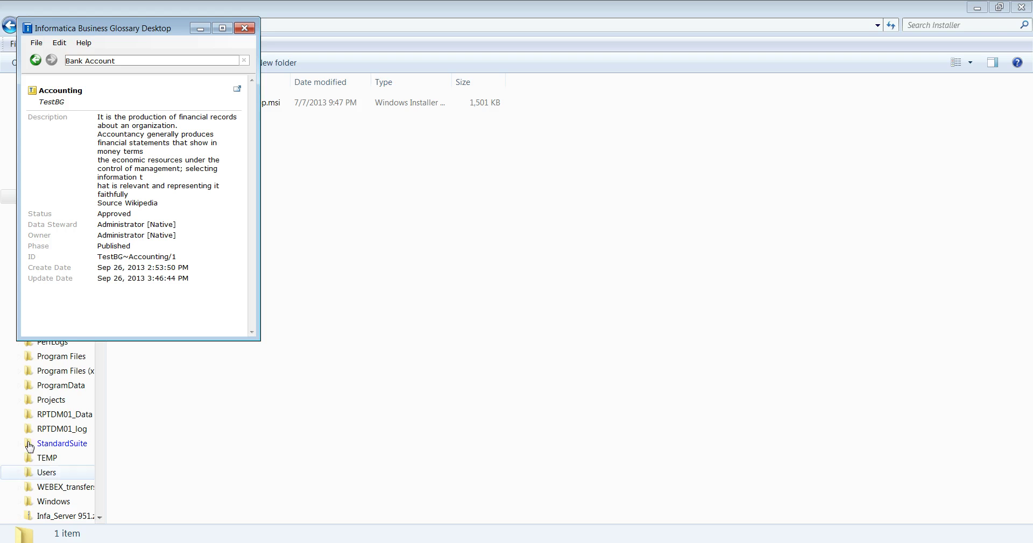
left_click(37, 44)
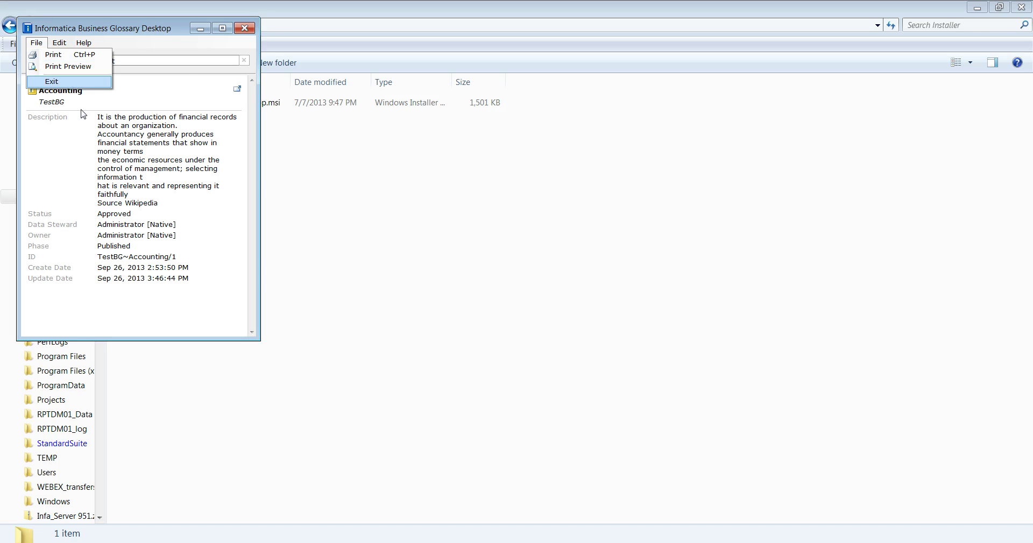
left_click(93, 154)
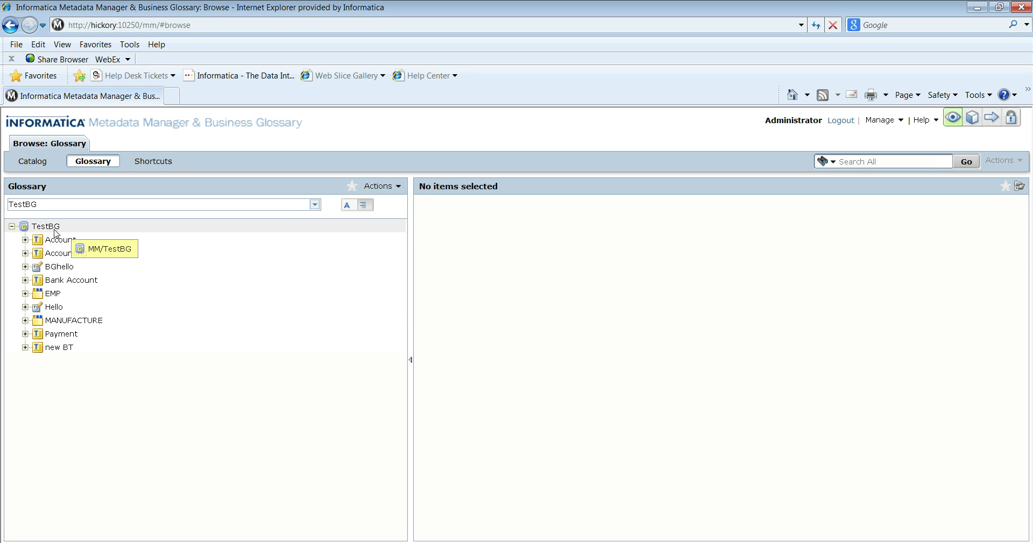
Add business term 'Test Unpublished' with description 'Testing' to the TestBG glossary.
right_click(54, 231)
mouse_move(91, 277)
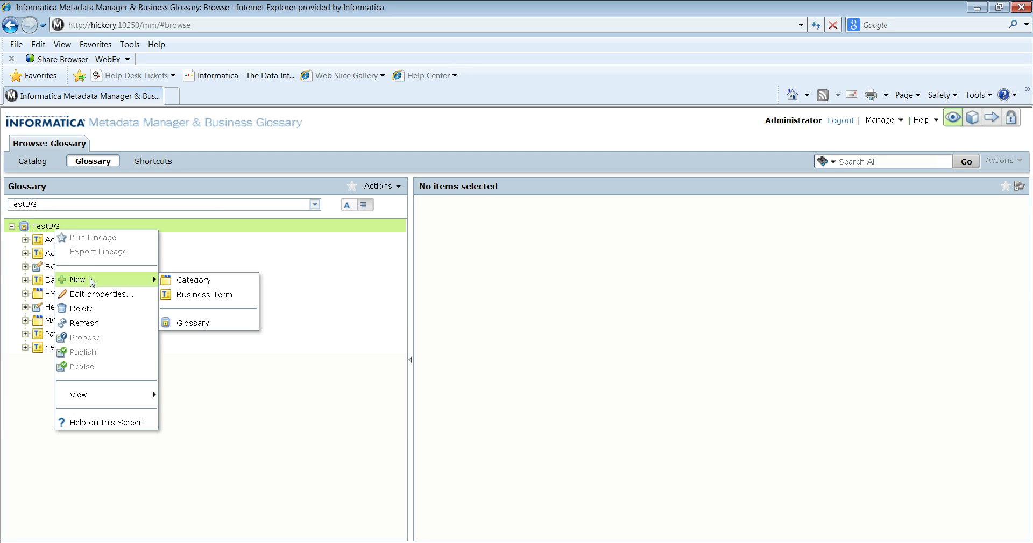
left_click(201, 296)
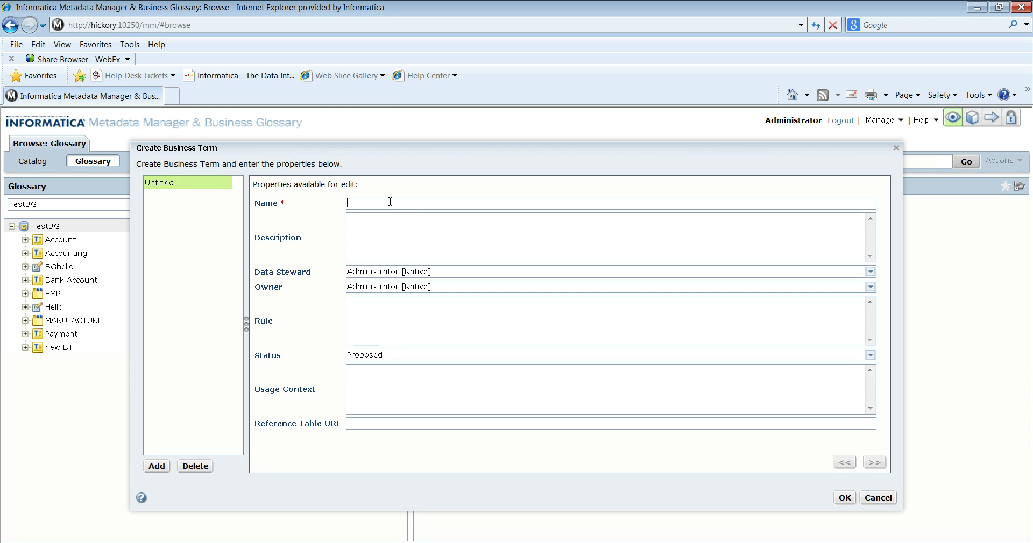
type("Test Unpublished")
left_click(487, 253)
type("Testing")
left_click(844, 498)
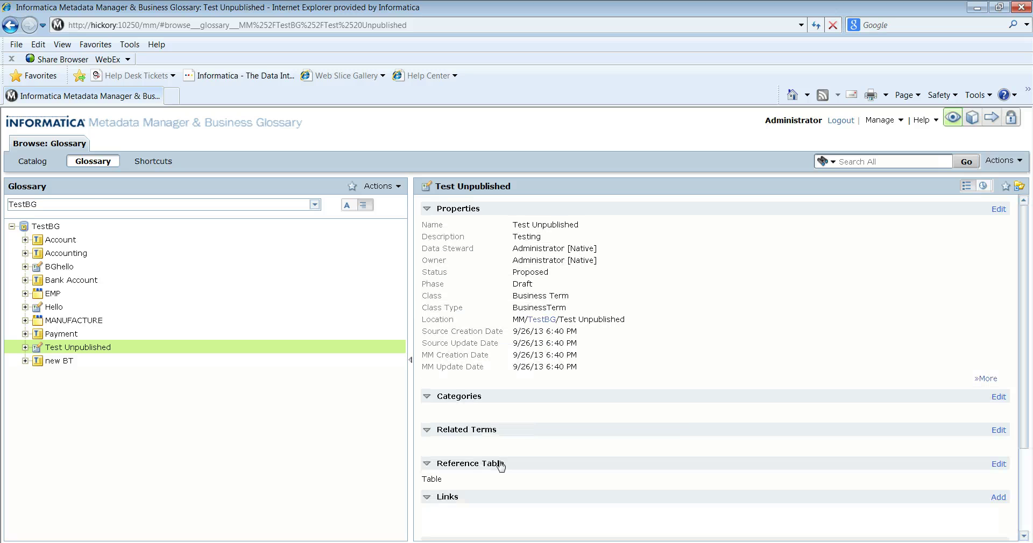
Search Glossary Desktop for 'Test Unpublished' after centring its window, getting no results.
key("alt+Tab")
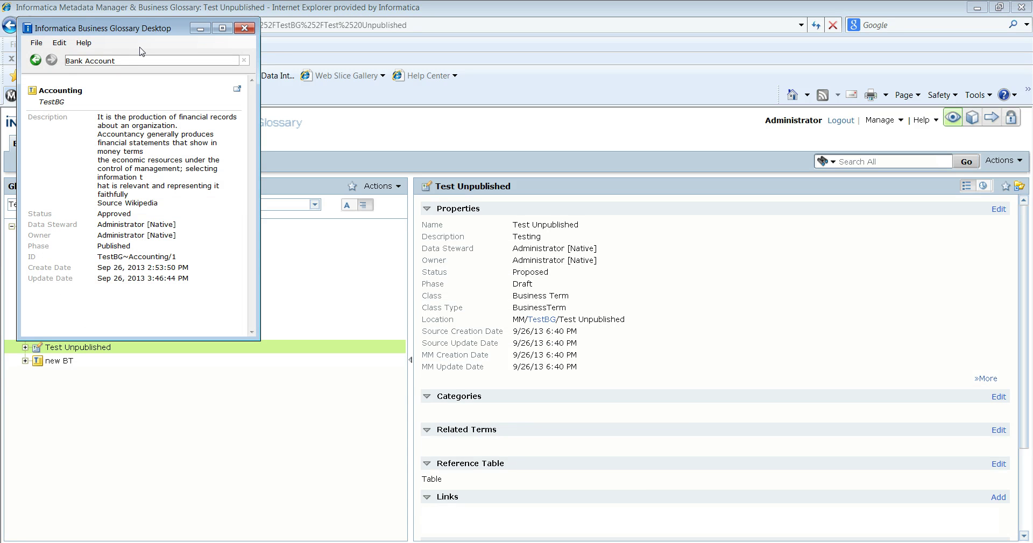
left_click_drag(115, 60, 65, 61)
type("Test")
left_click_drag(106, 29, 450, 181)
type("Unpublished")
key("Return")
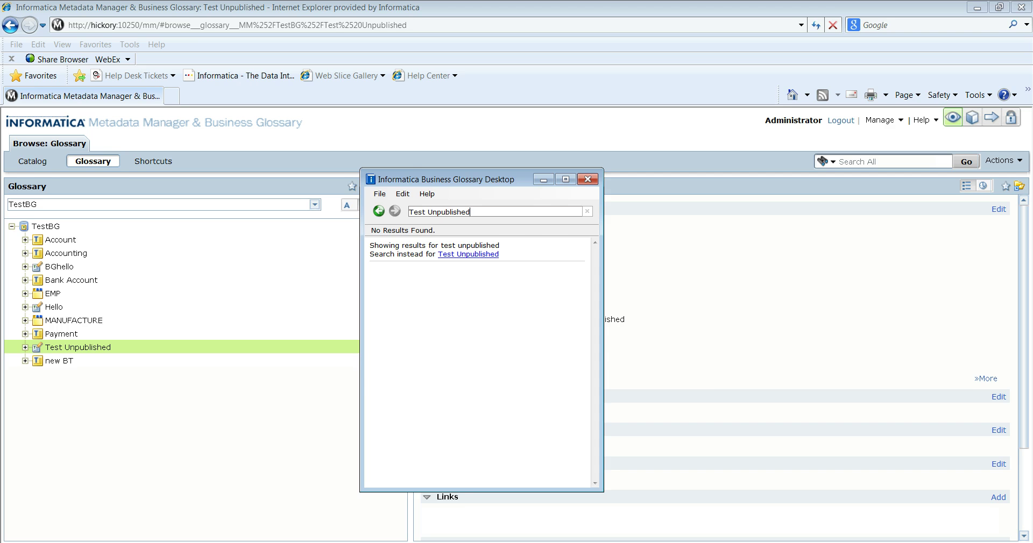
Publish Test Unpublished from the TestBG glossary tree, then return to Glossary Desktop's search box.
right_click(105, 345)
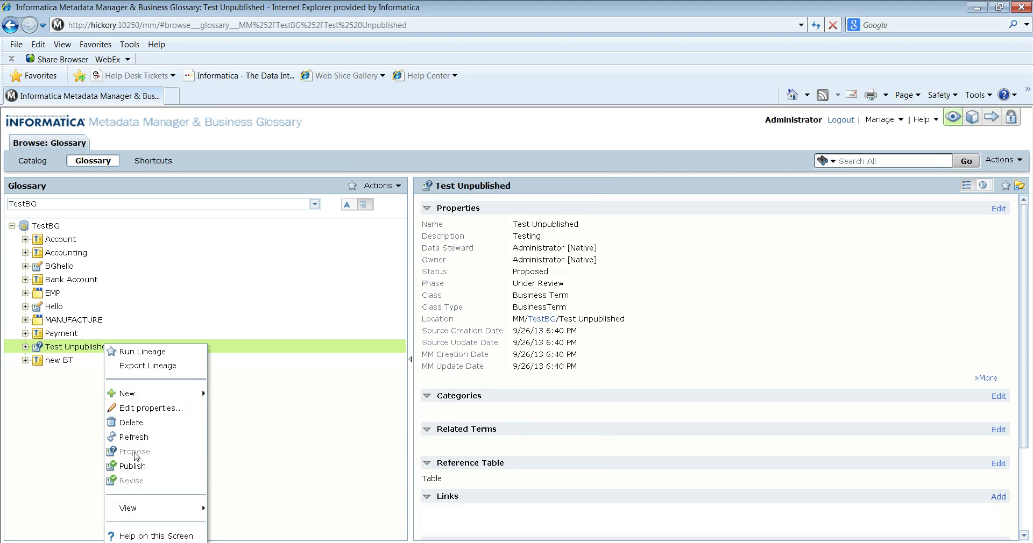
left_click(141, 467)
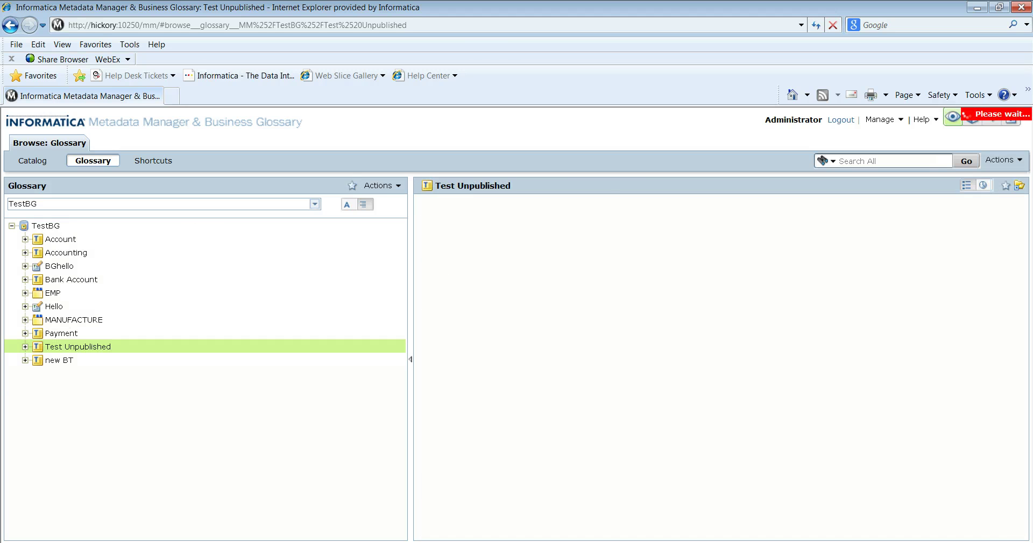
key("alt+Tab")
left_click(476, 212)
Search again for 'Test Unpublished', finding its TestBG entry described as Testing.
key("BackSpace")
key("BackSpace")
key("BackSpace")
key("BackSpace")
key("BackSpace")
key("BackSpace")
key("BackSpace")
key("BackSpace")
key("BackSpace")
key("BackSpace")
key("BackSpace")
key("BackSpace")
key("BackSpace")
key("BackSpace")
key("BackSpace")
key("BackSpace")
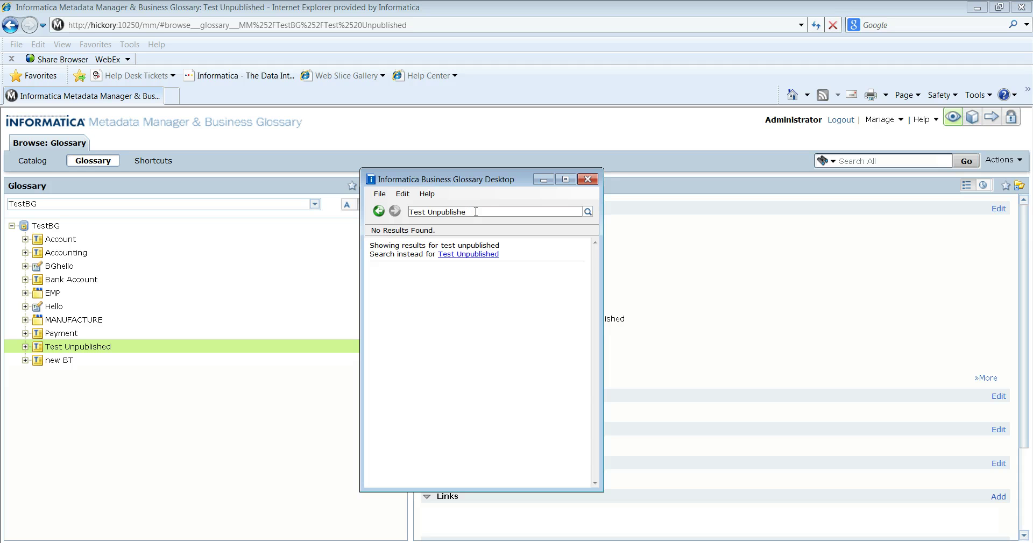
type("Test")
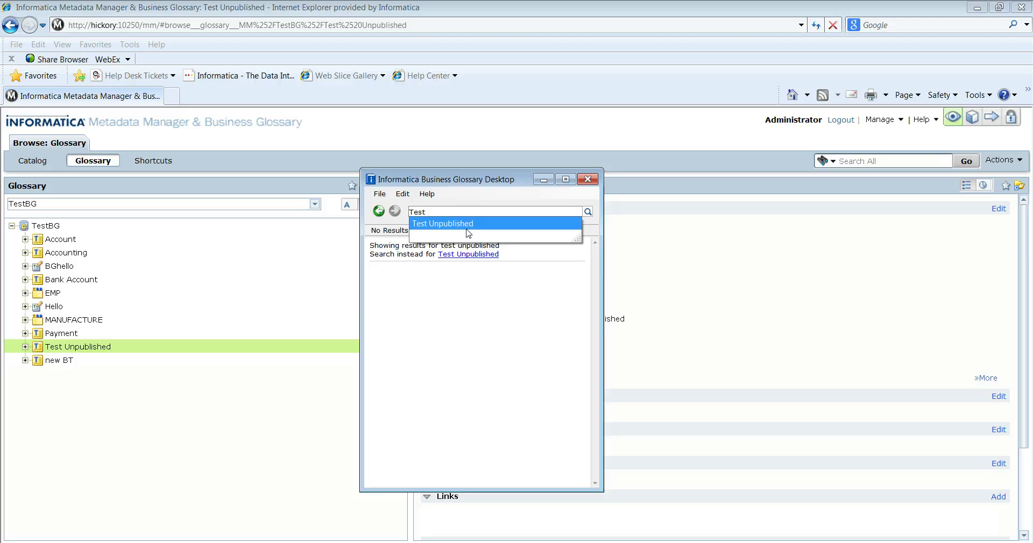
left_click(472, 224)
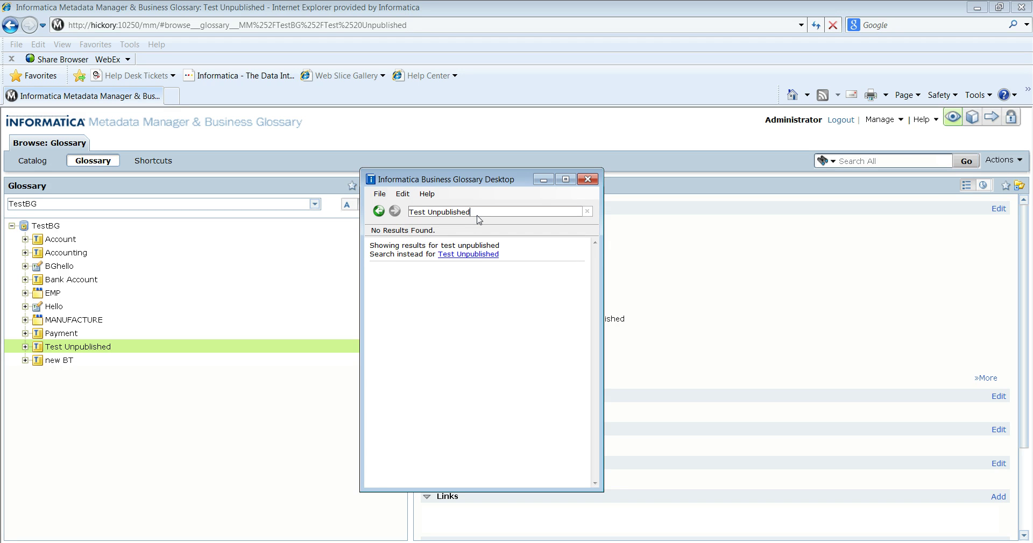
left_click(478, 255)
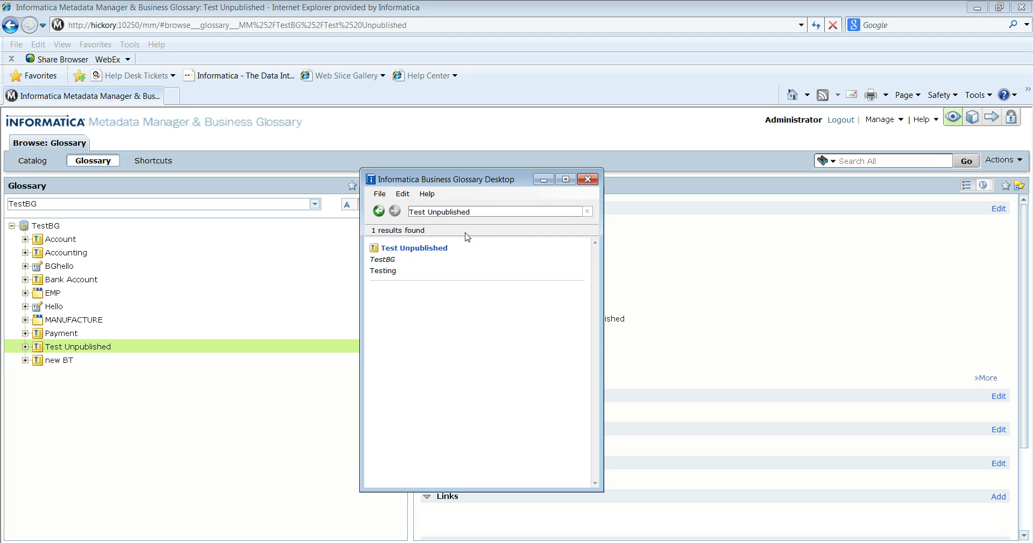